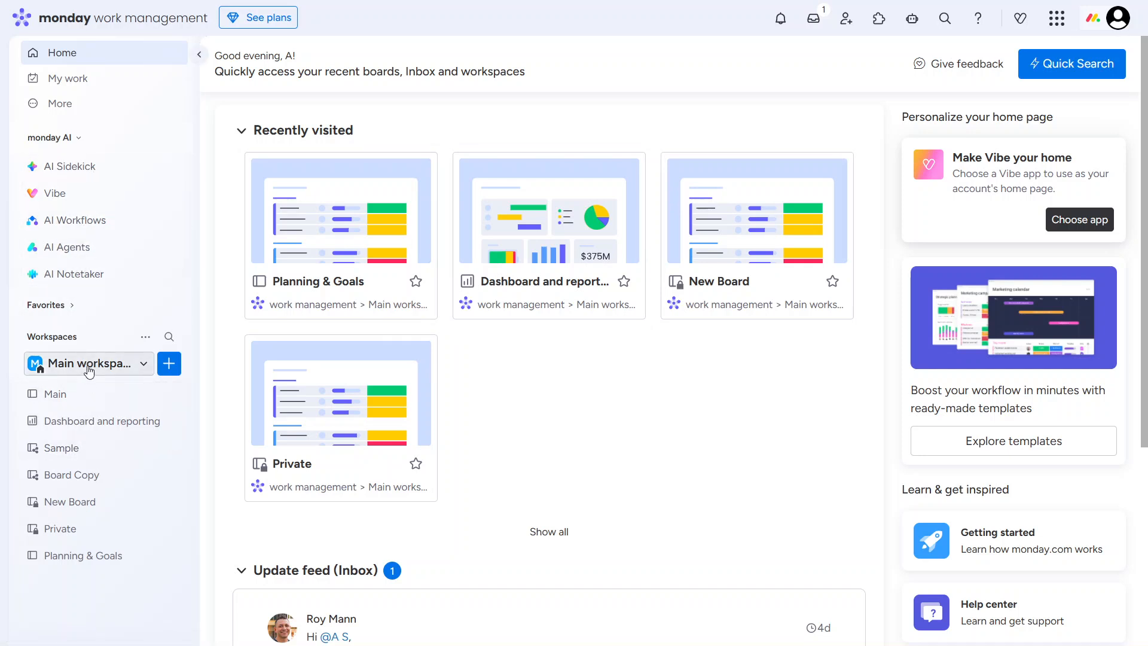
- Start a new board in the main workspace and switch to creating it manually instead of with AI
left_click(88, 369)
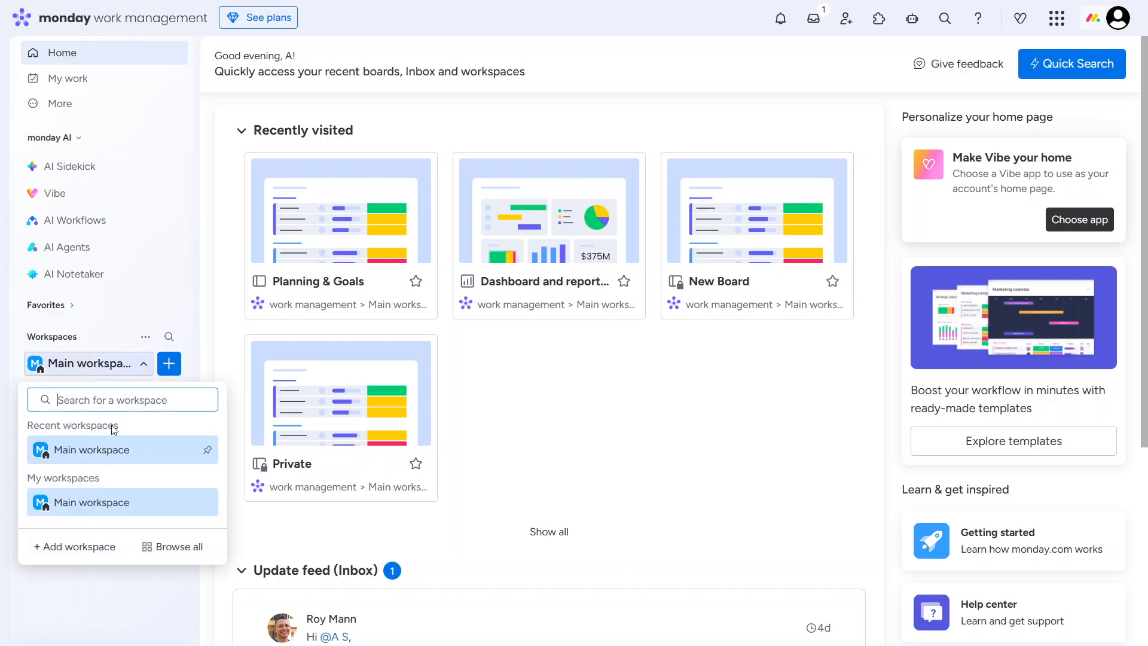
left_click(169, 370)
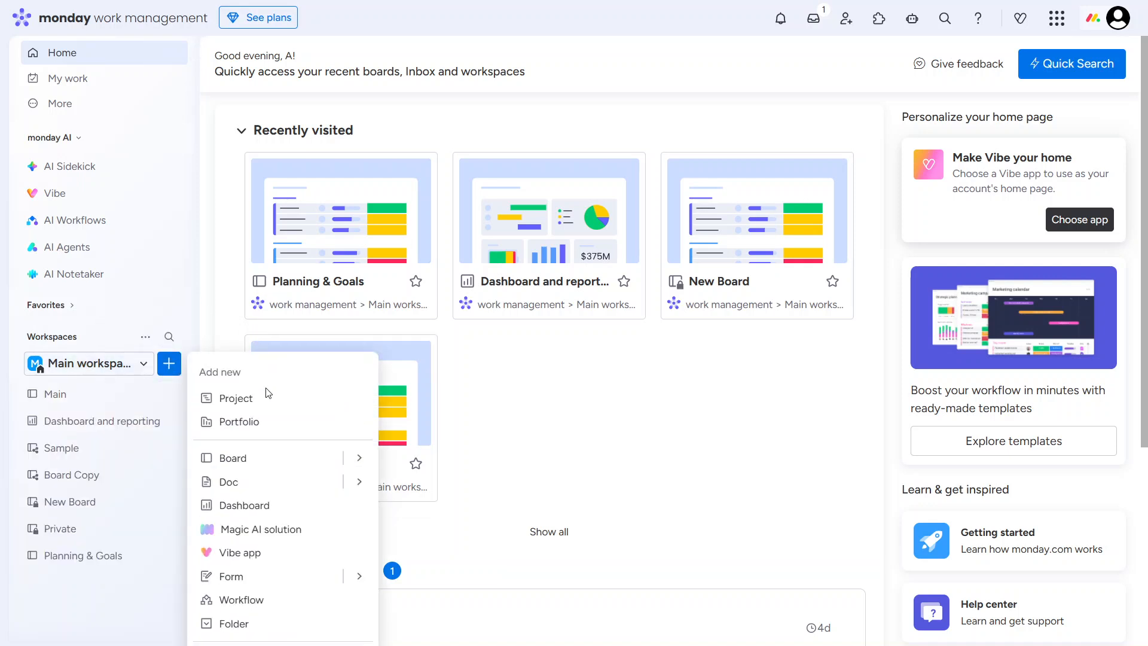
left_click(359, 458)
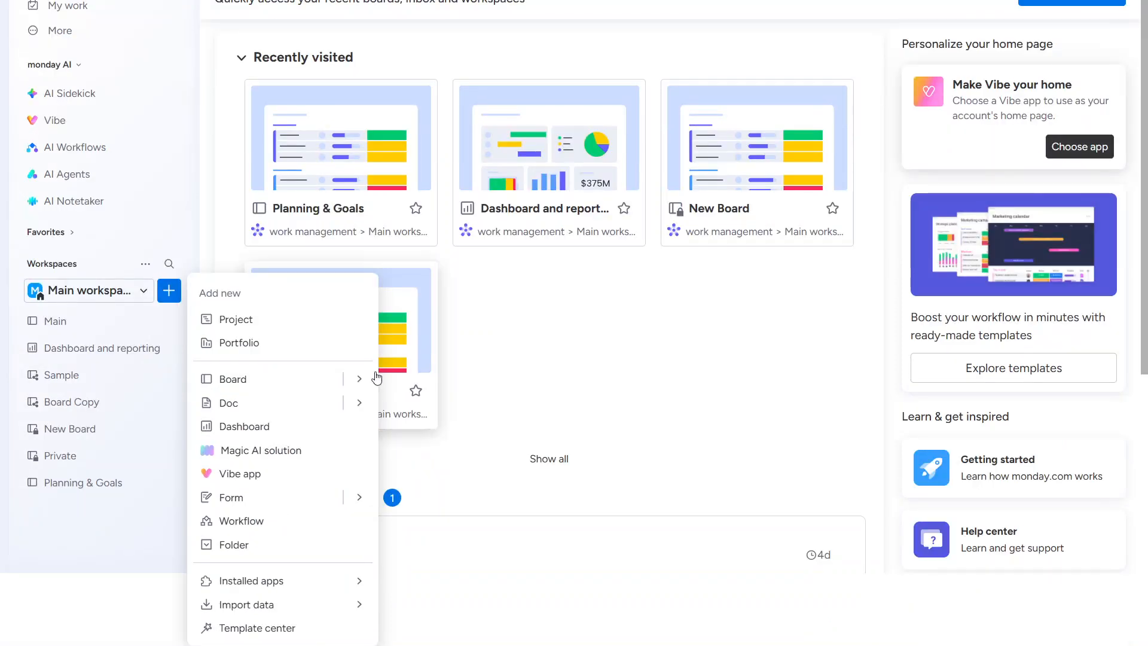
left_click(358, 379)
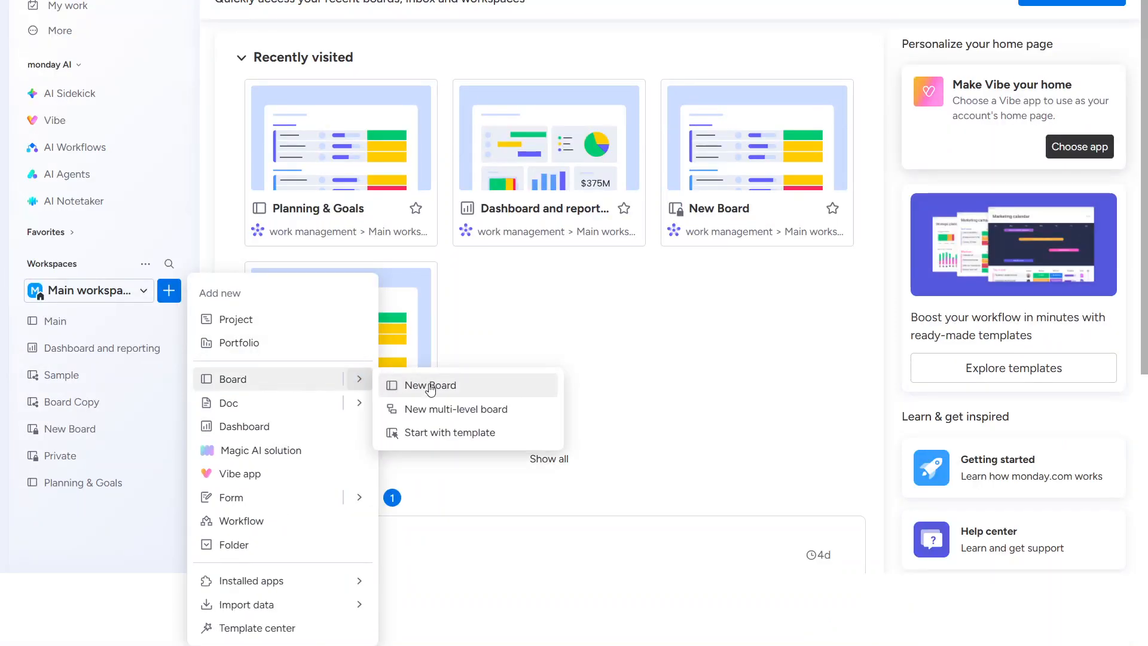
left_click(427, 386)
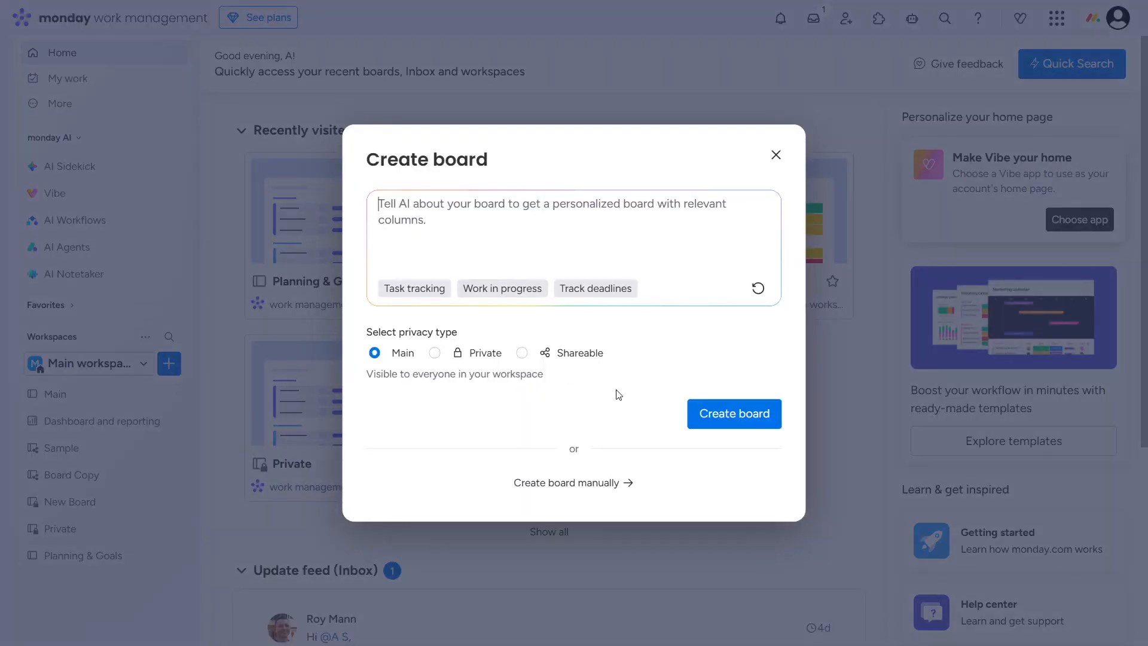
left_click(583, 476)
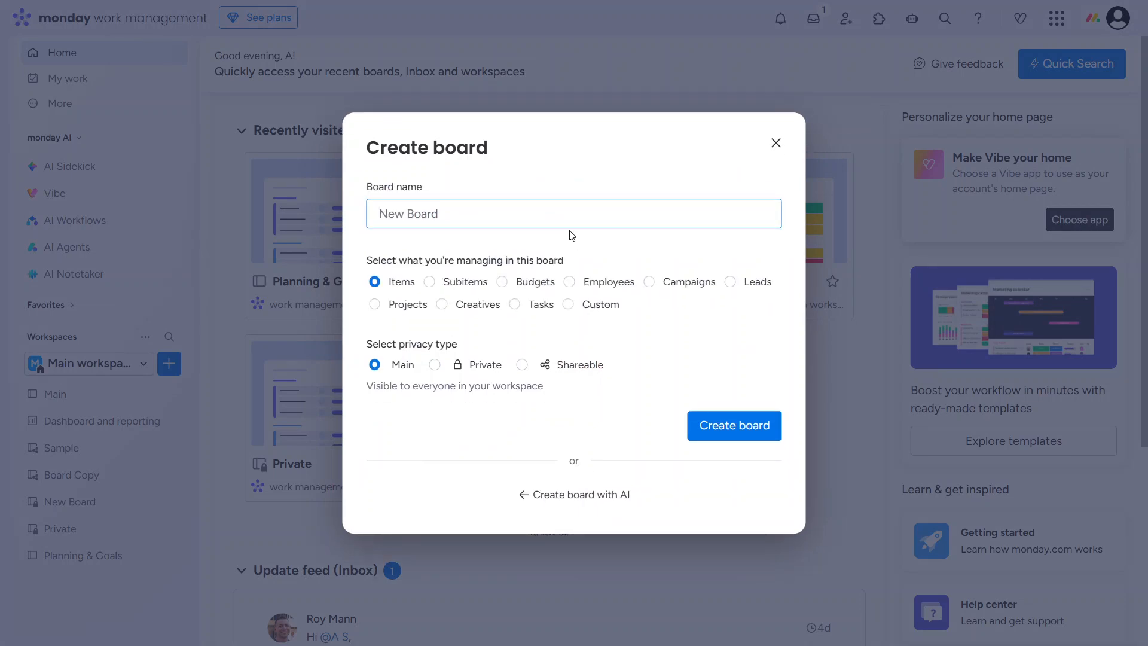
- Name the board "Task Management" and create it with Items as the managed content and Main as the privacy type
type("Task Management")
left_click_drag(574, 260, 367, 261)
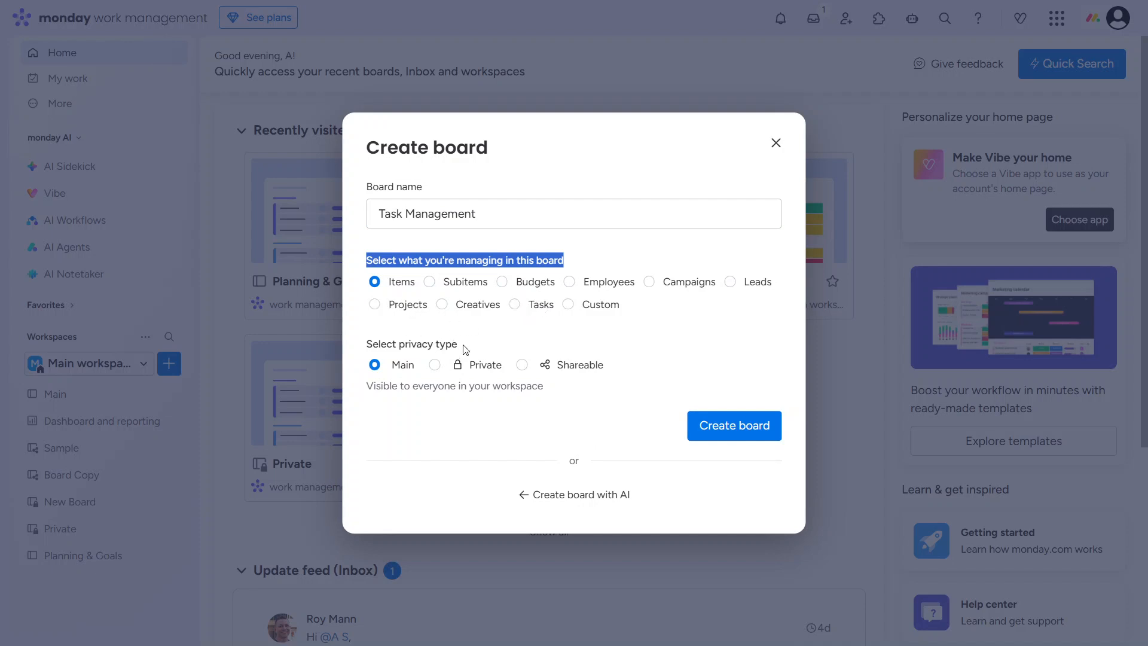
left_click_drag(465, 349, 362, 349)
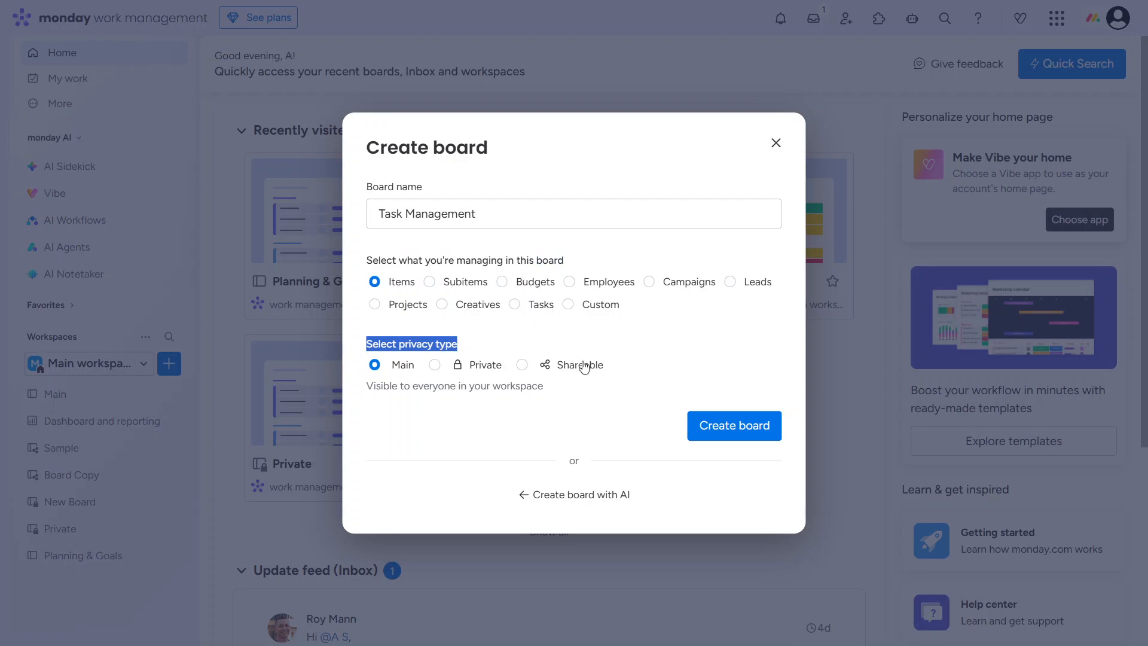
left_click(708, 431)
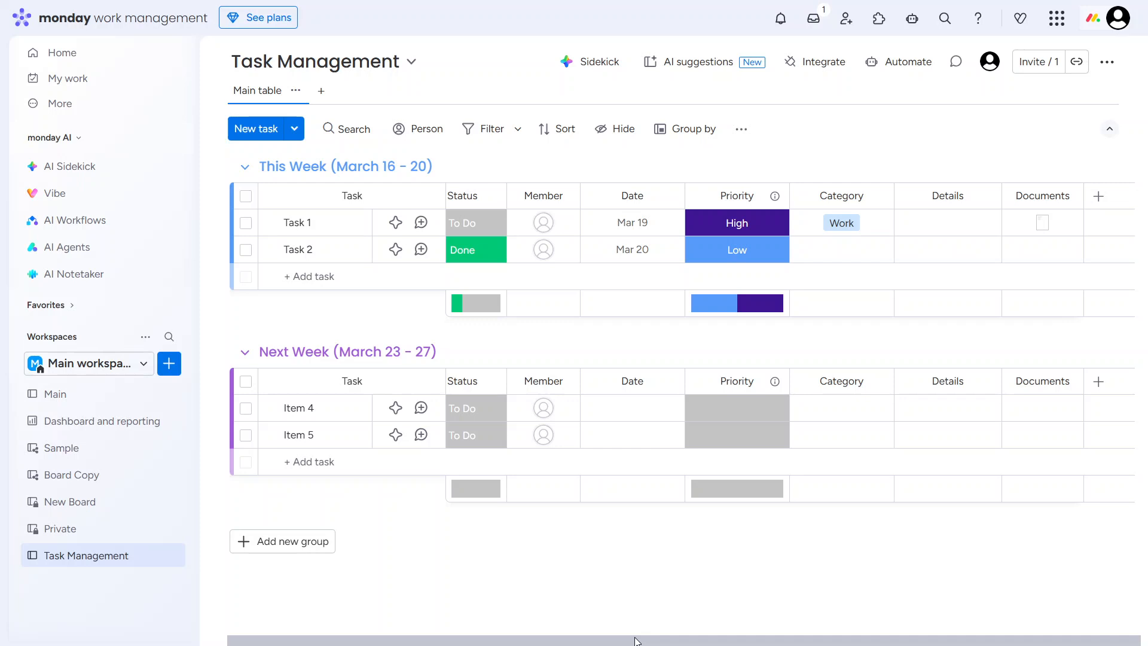
- Examine the column types that can be added to the Task Management board
left_click_drag(635, 640, 546, 630)
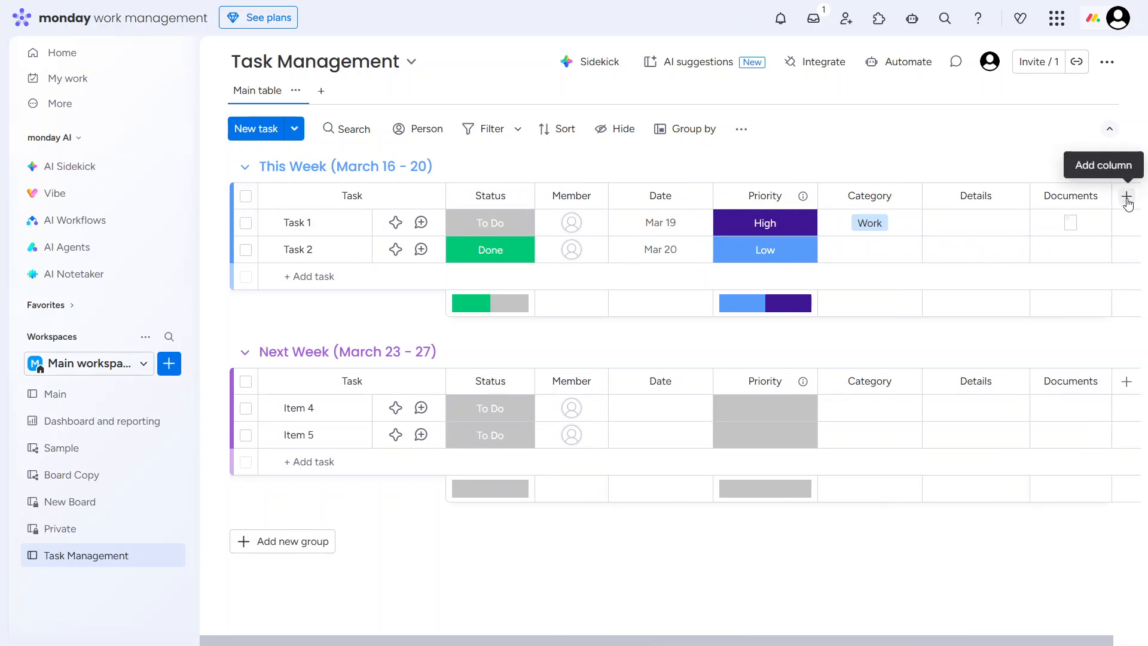
left_click(1127, 199)
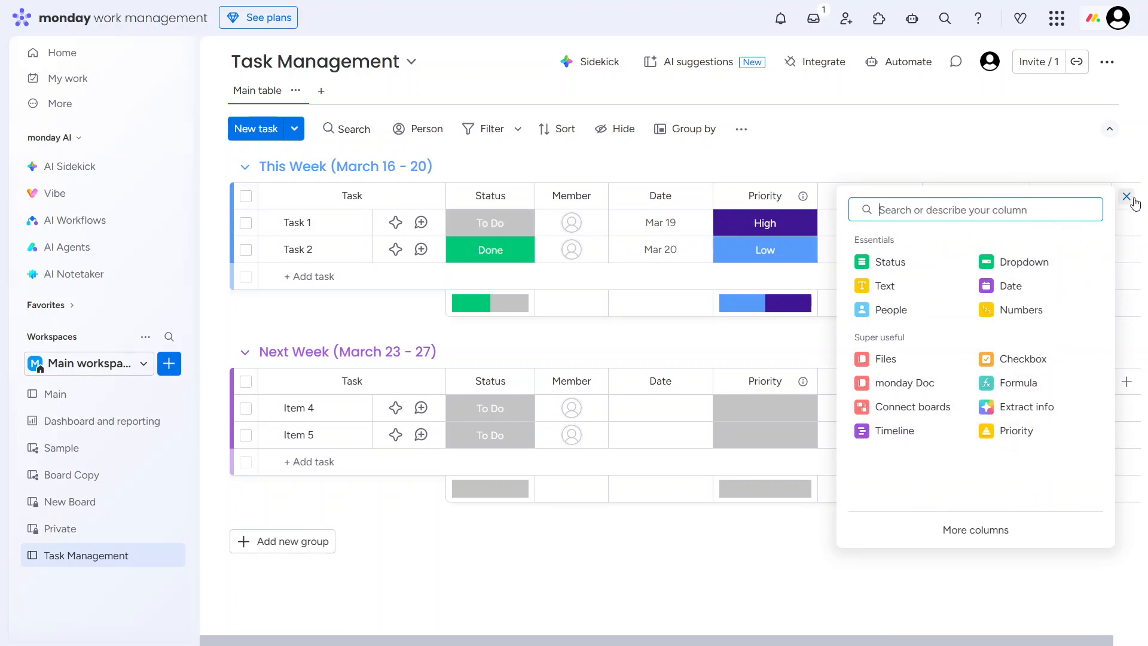
left_click(1126, 196)
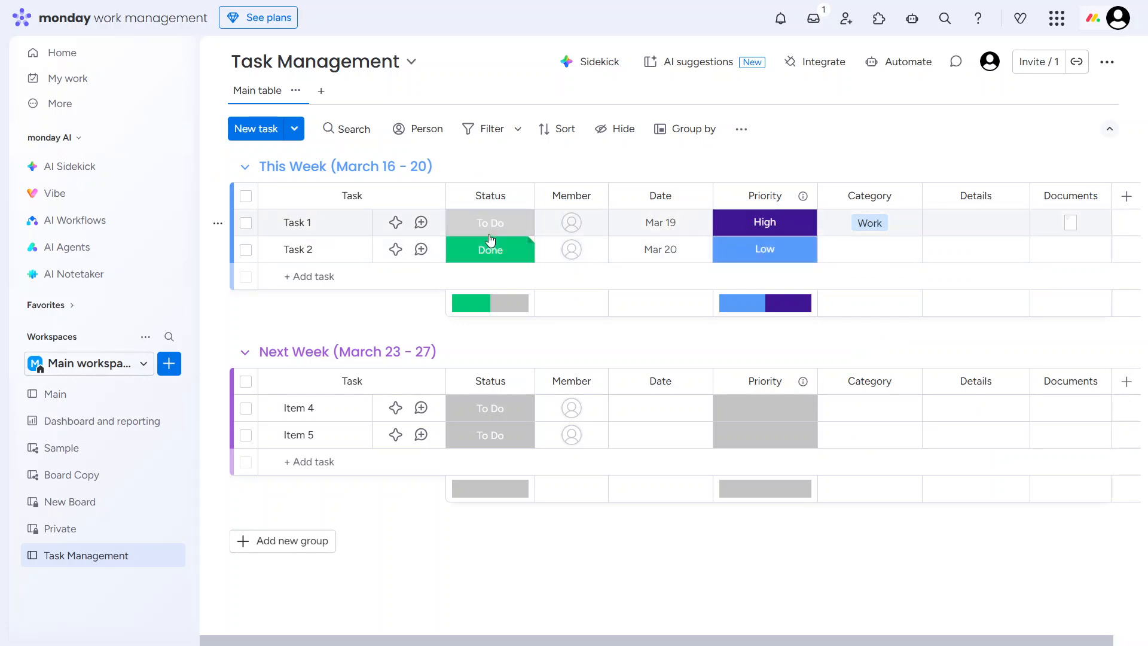
- Look through the label choices for Task 1's Status, Priority and Category without changing them
left_click(489, 235)
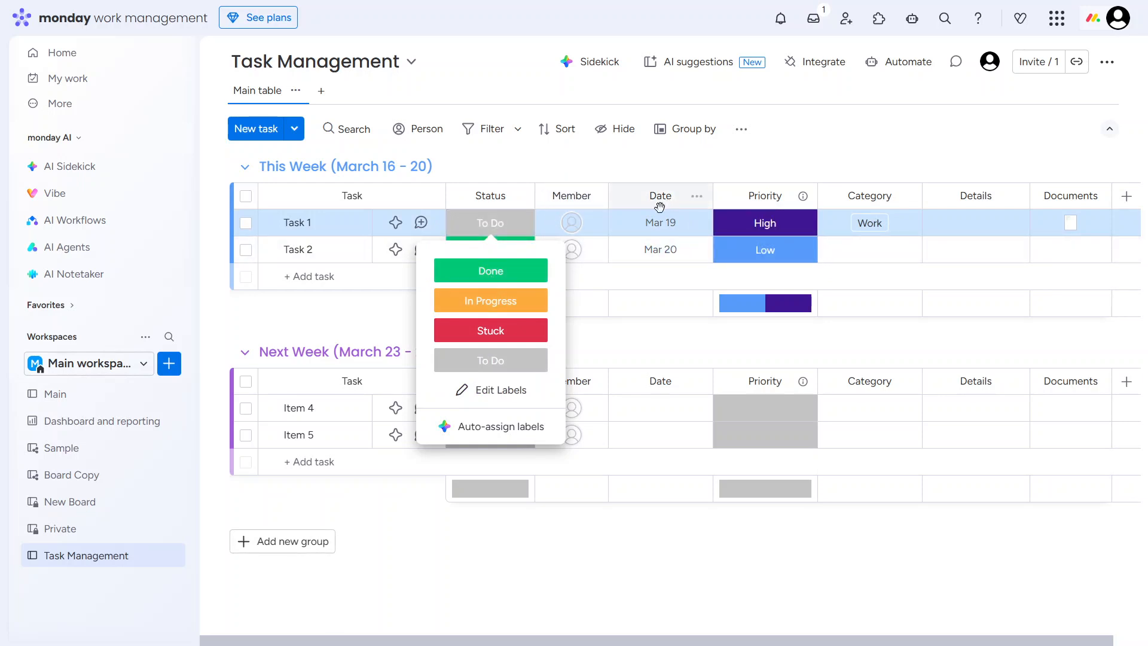
left_click(787, 151)
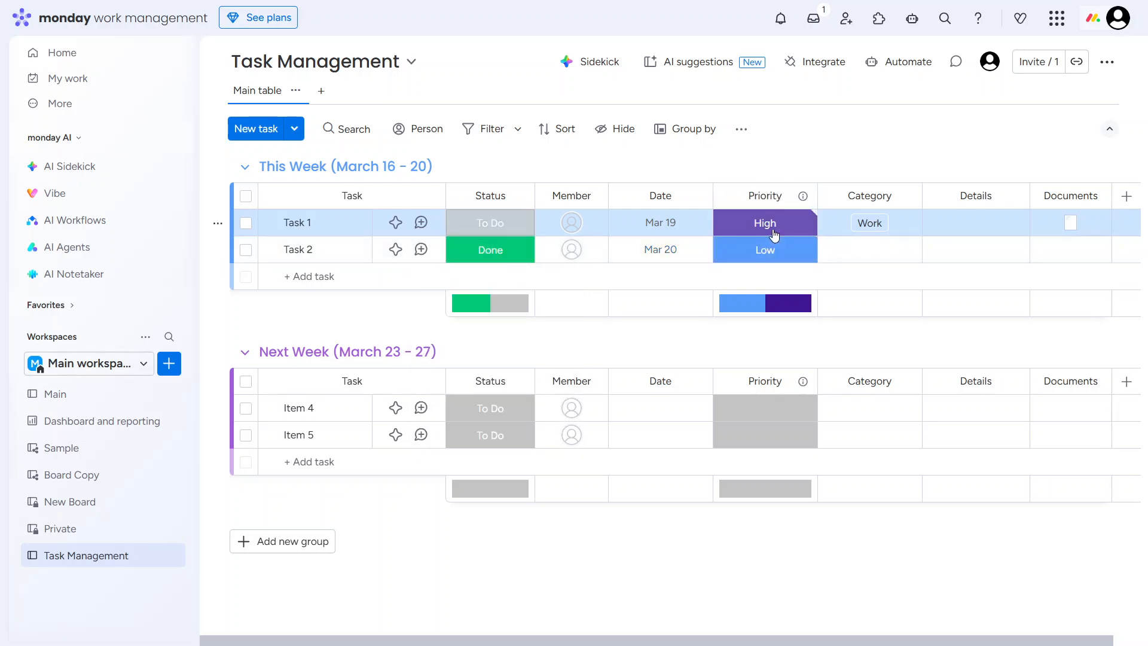
left_click(774, 234)
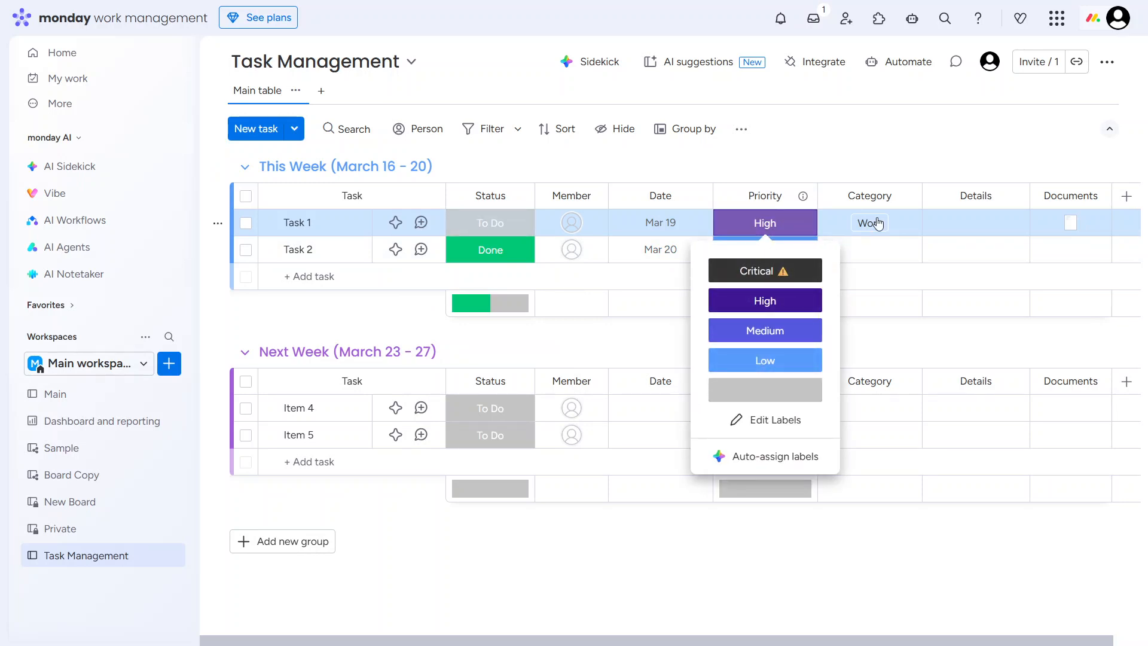
left_click(876, 224)
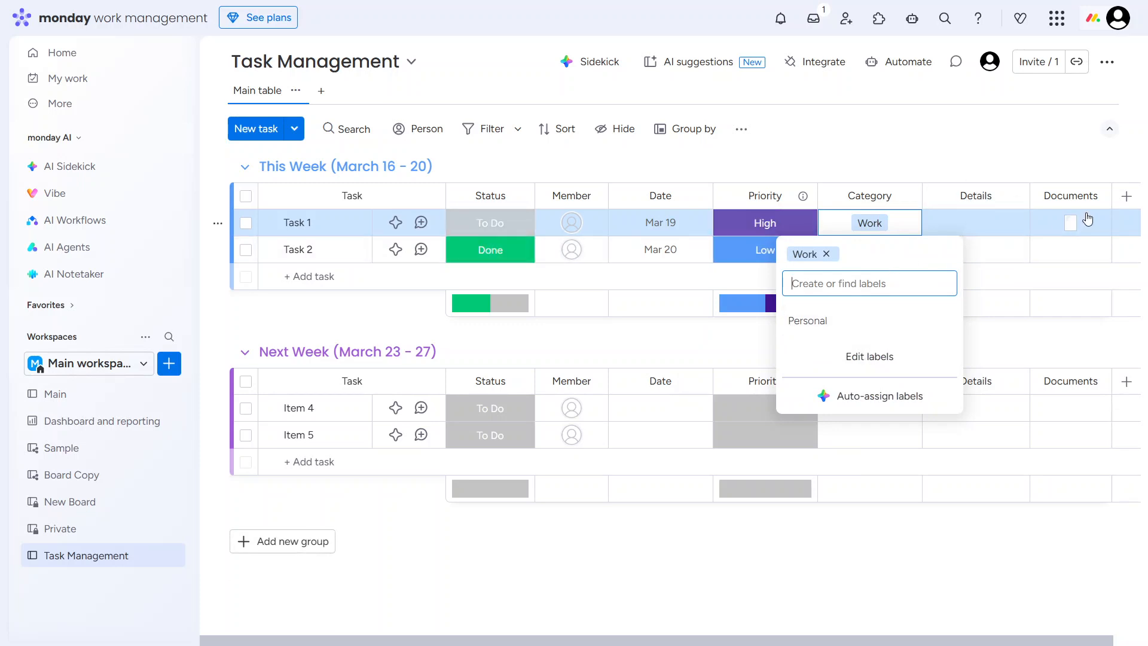
left_click(997, 140)
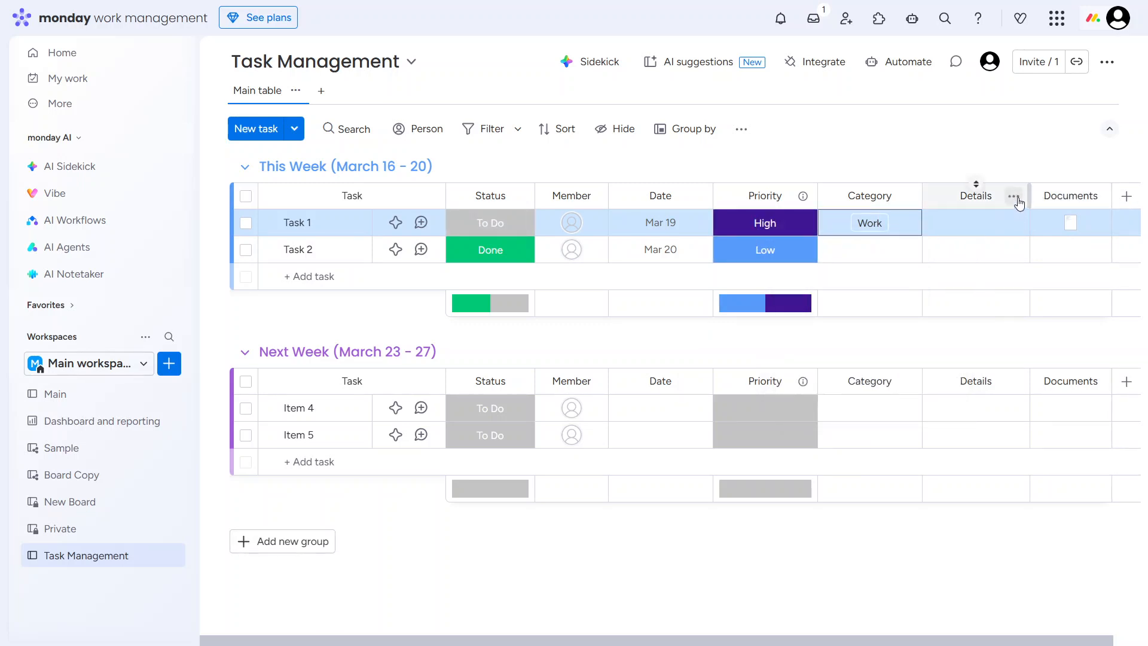
- View the Details column's options and open its title for editing, leaving the name as it is
left_click(1015, 197)
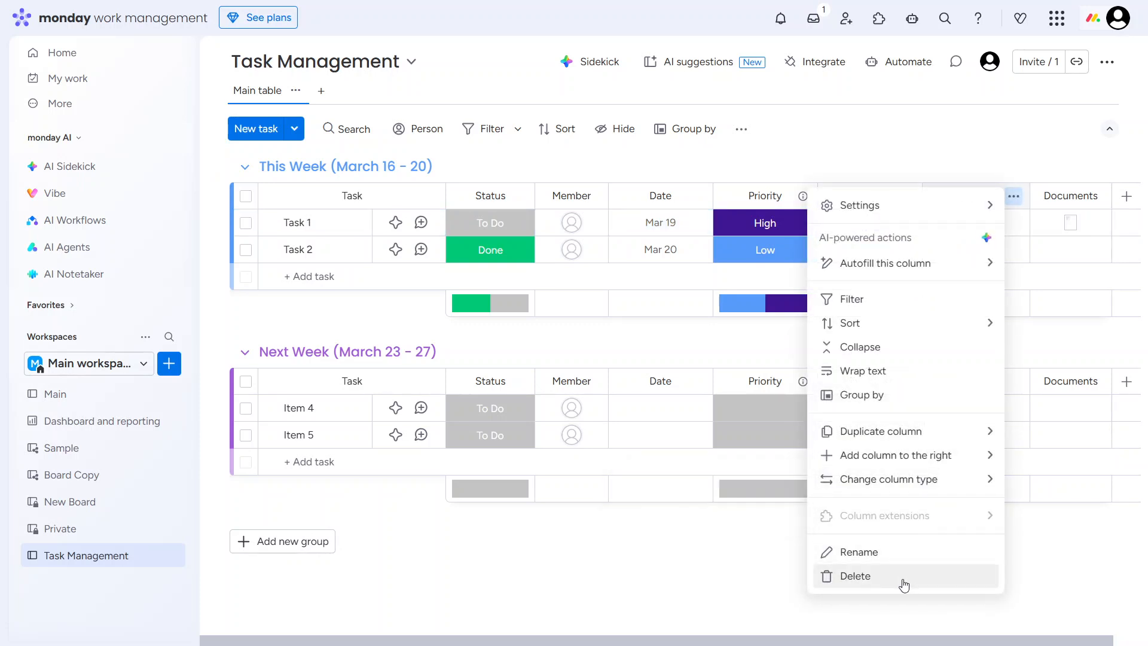
left_click(965, 133)
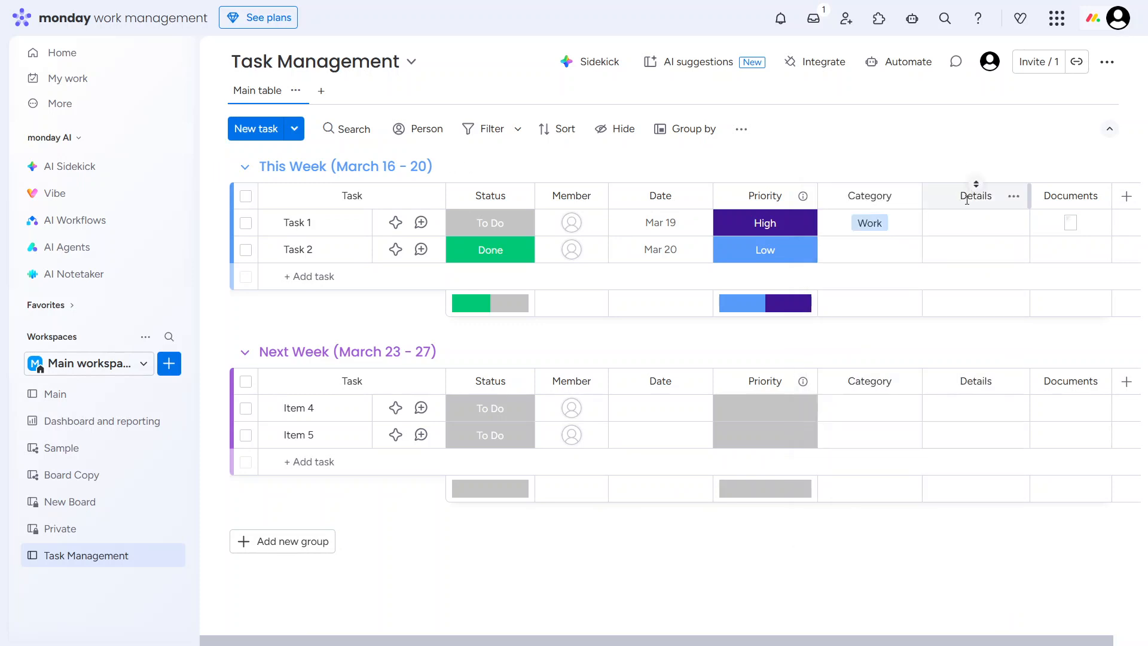
left_click(967, 200)
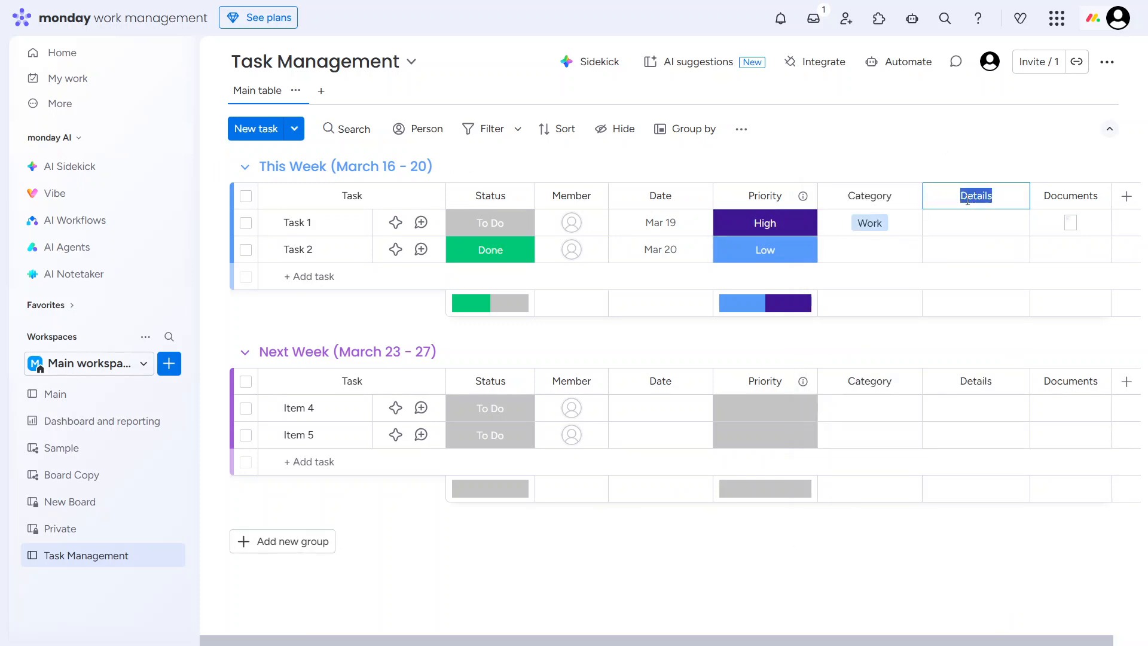
left_click(874, 227)
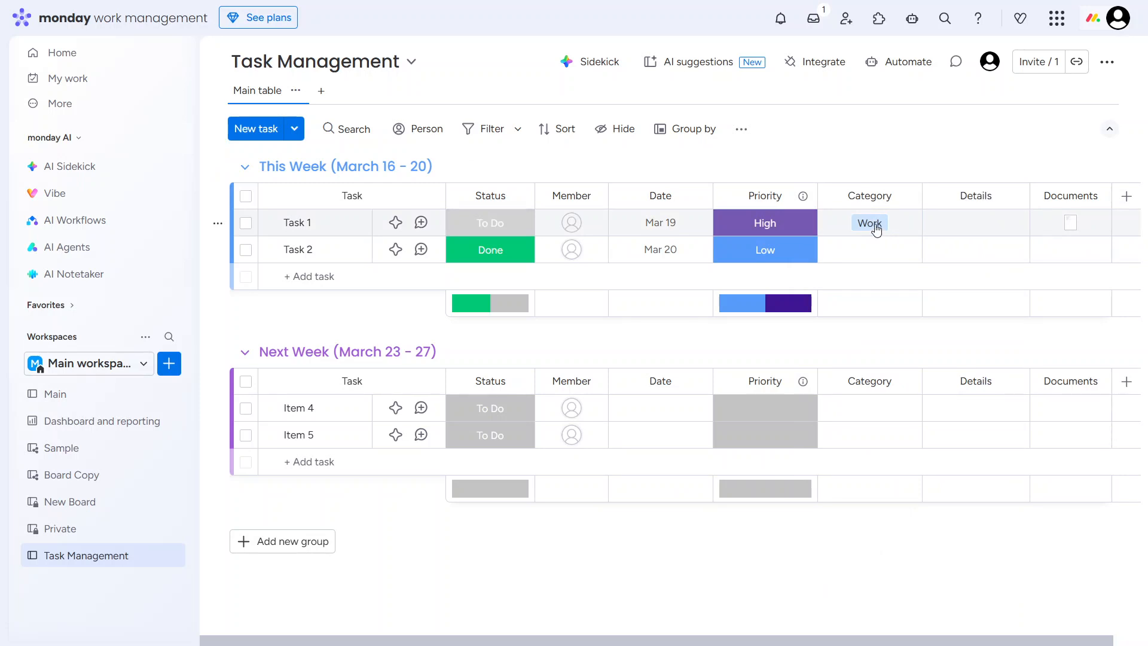
- Add the Personal label to Task 1's Category alongside Work
left_click(876, 229)
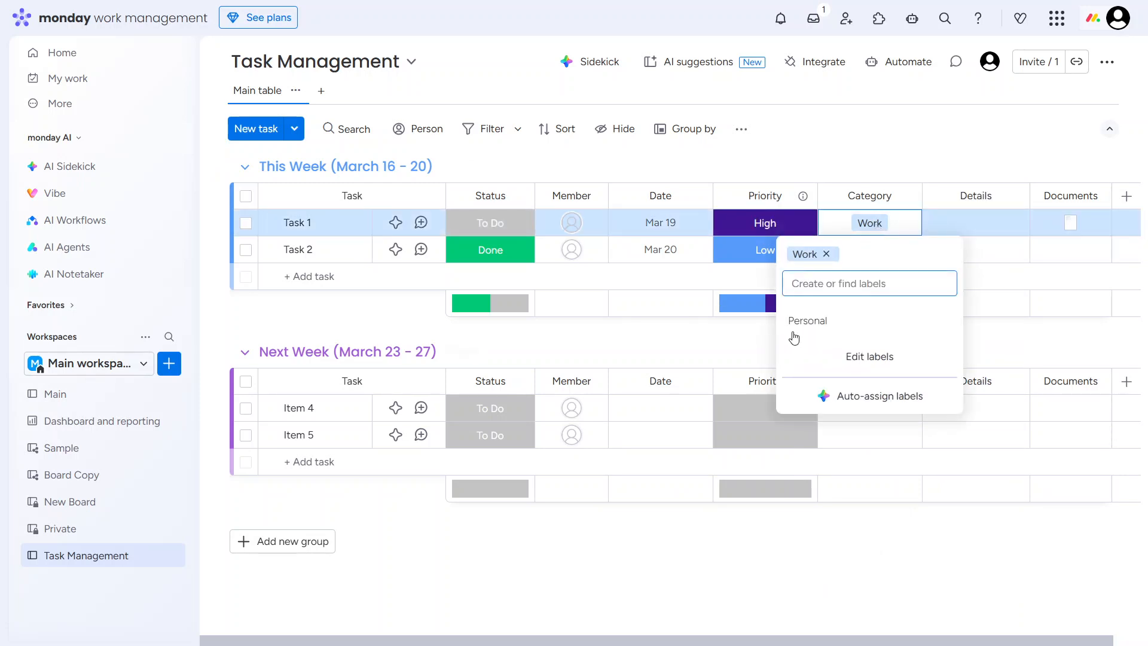
left_click(795, 333)
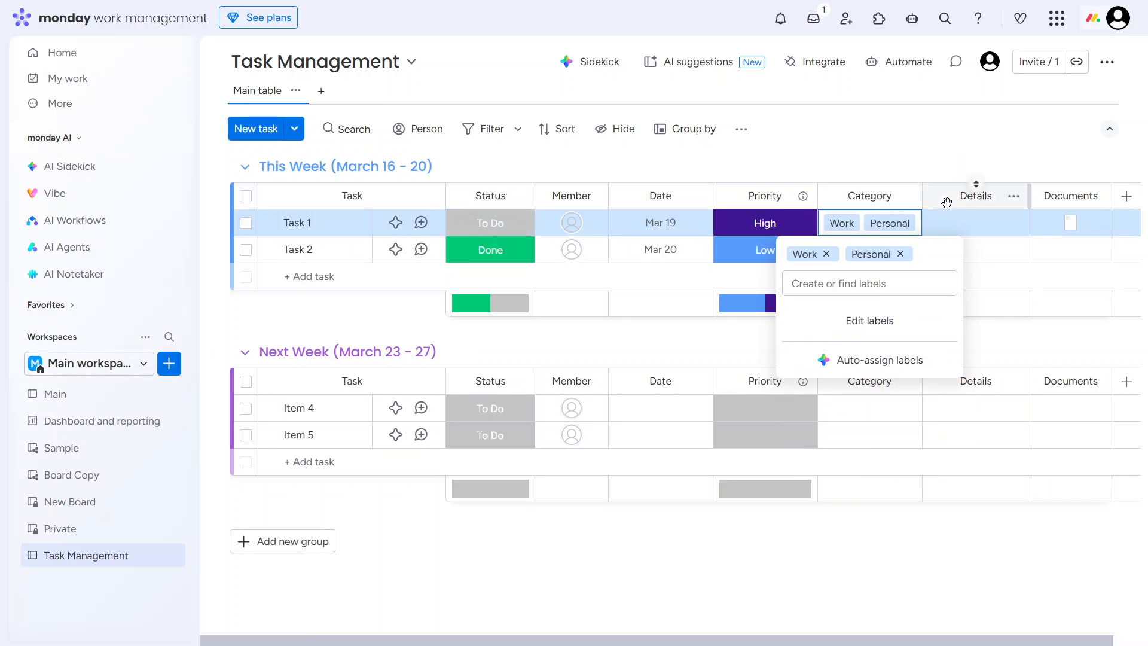
left_click_drag(939, 200, 980, 222)
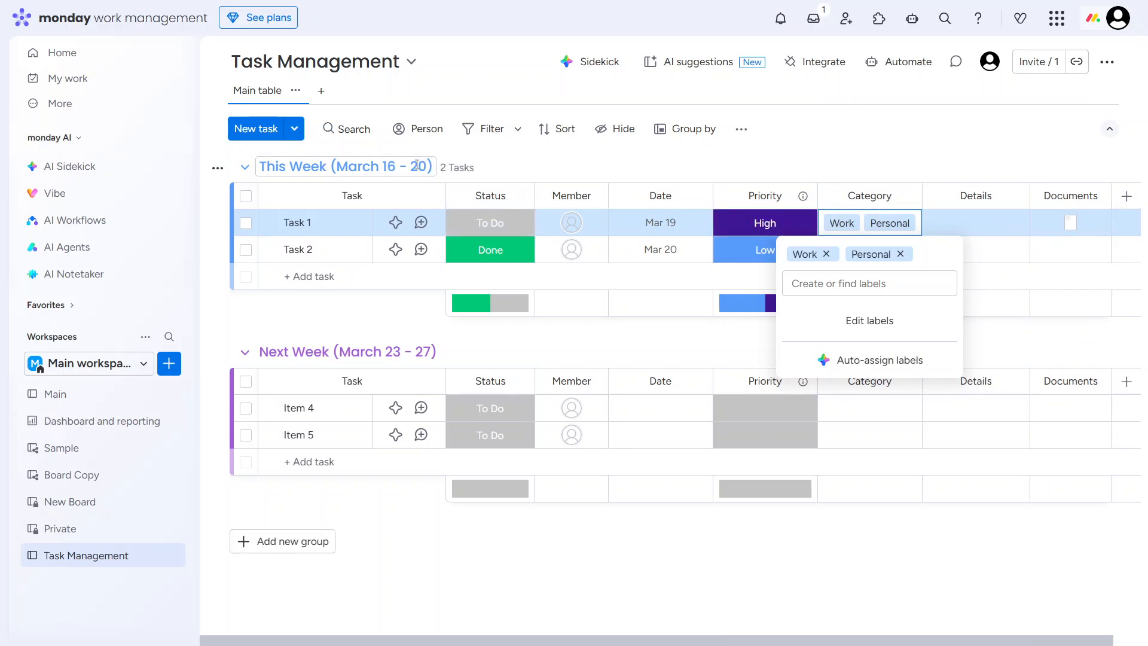
left_click(416, 164)
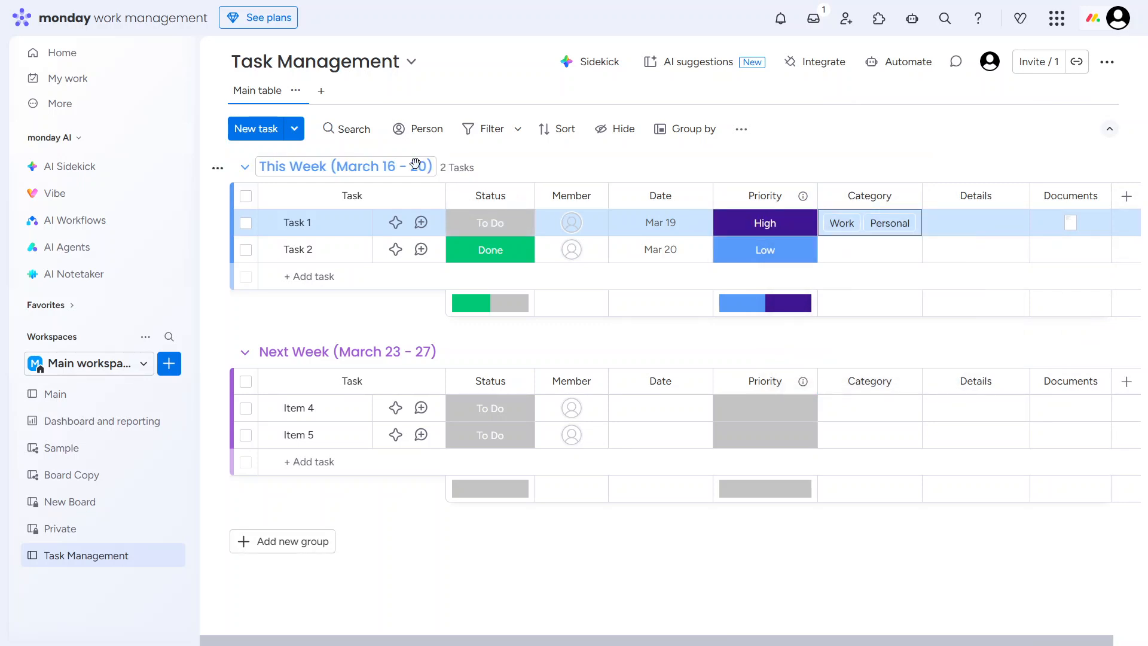
- Open the This Week and Next Week group titles for editing and leave both without changes
left_click(416, 164)
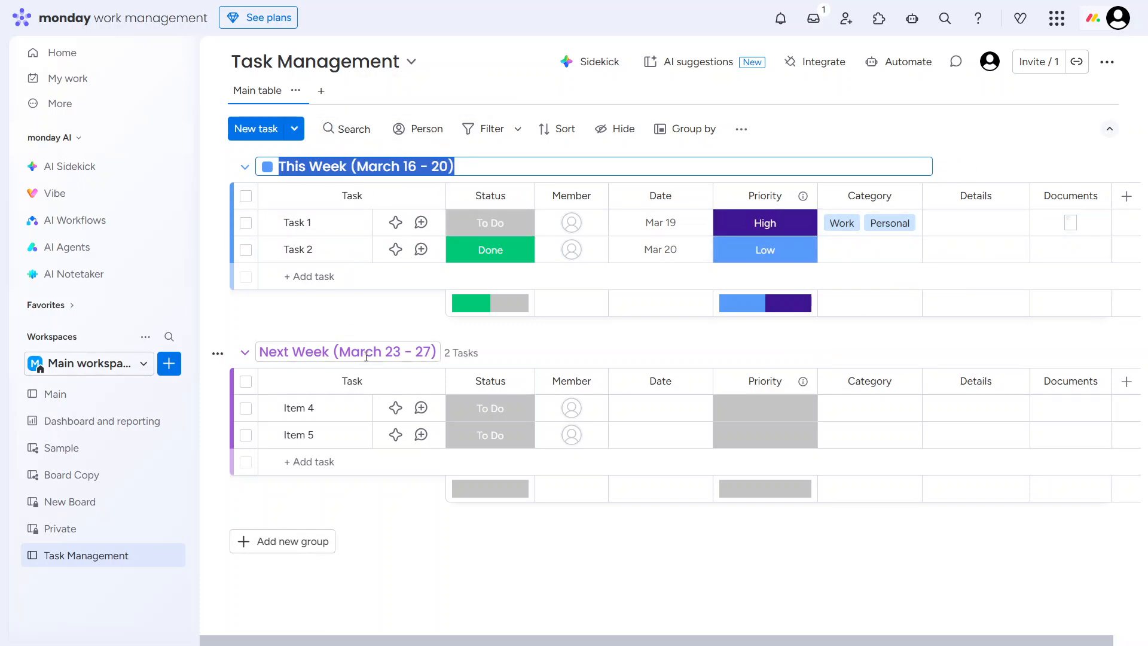
left_click(366, 353)
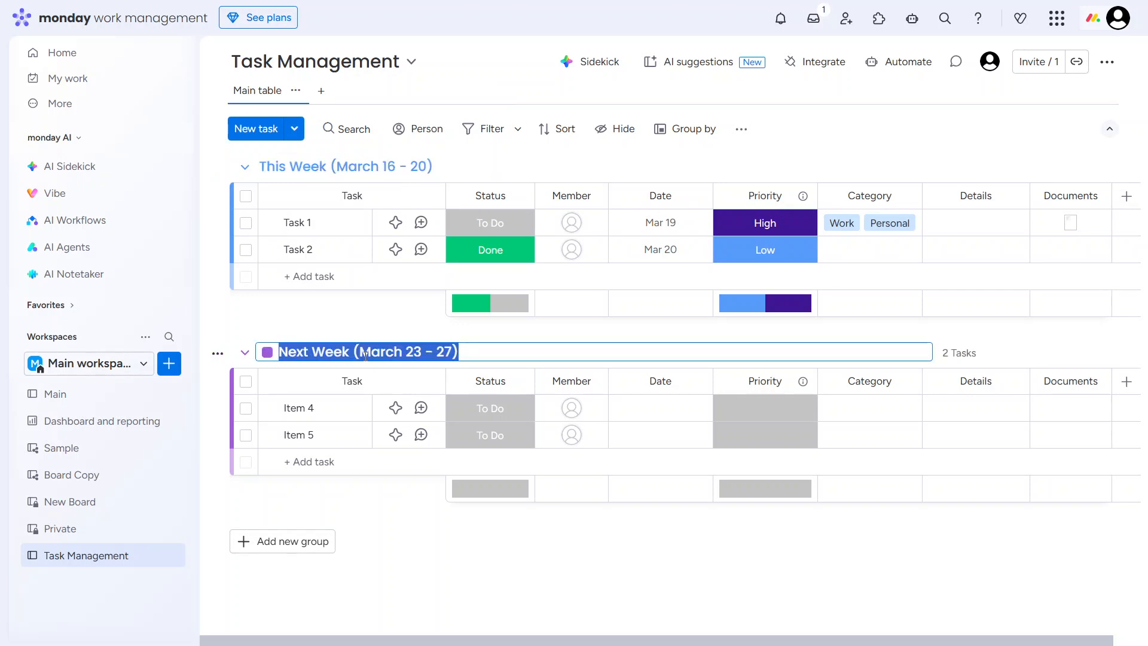
left_click(345, 316)
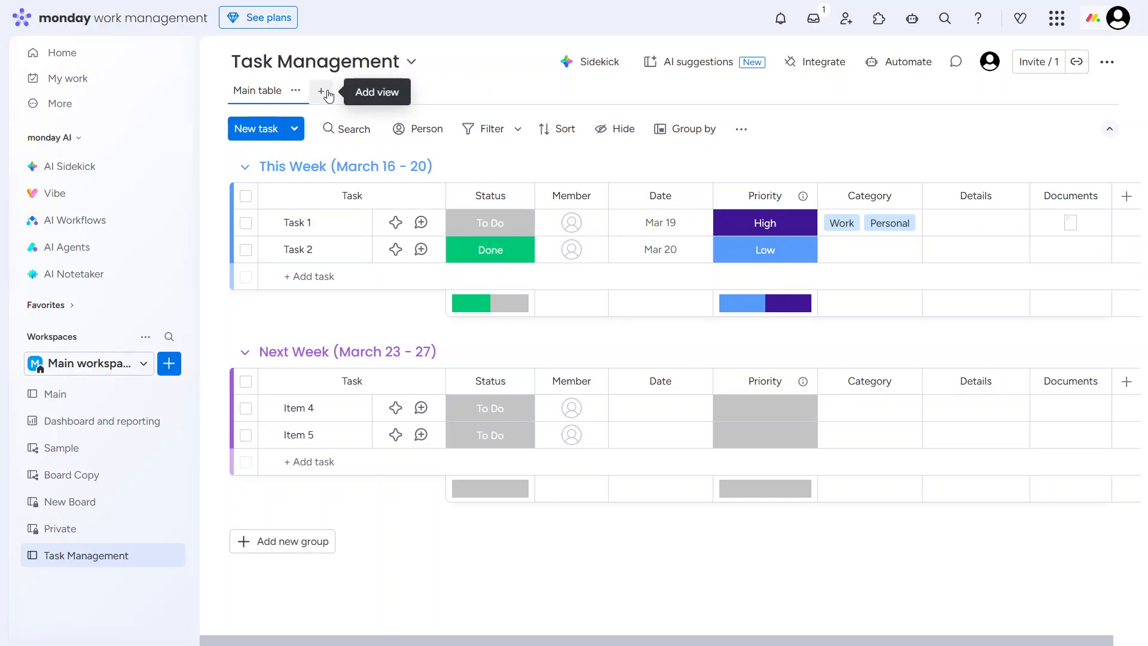
- Review the available board view types and the Dashboard and reporting dashboard, and return to the Task Management board
left_click(328, 96)
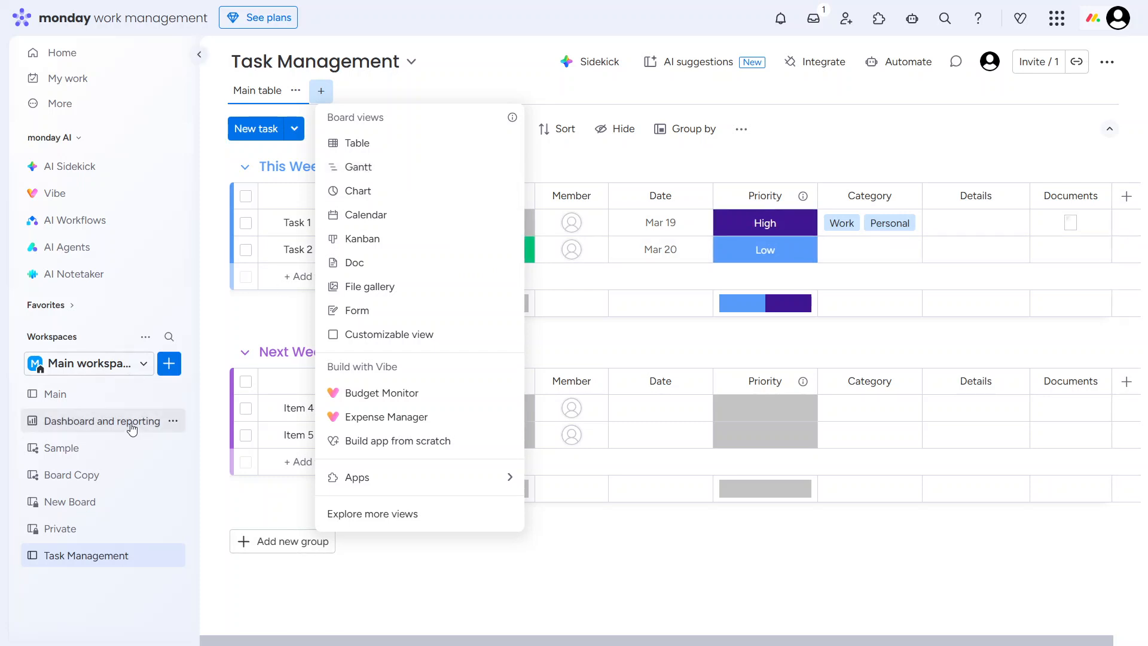
left_click(132, 428)
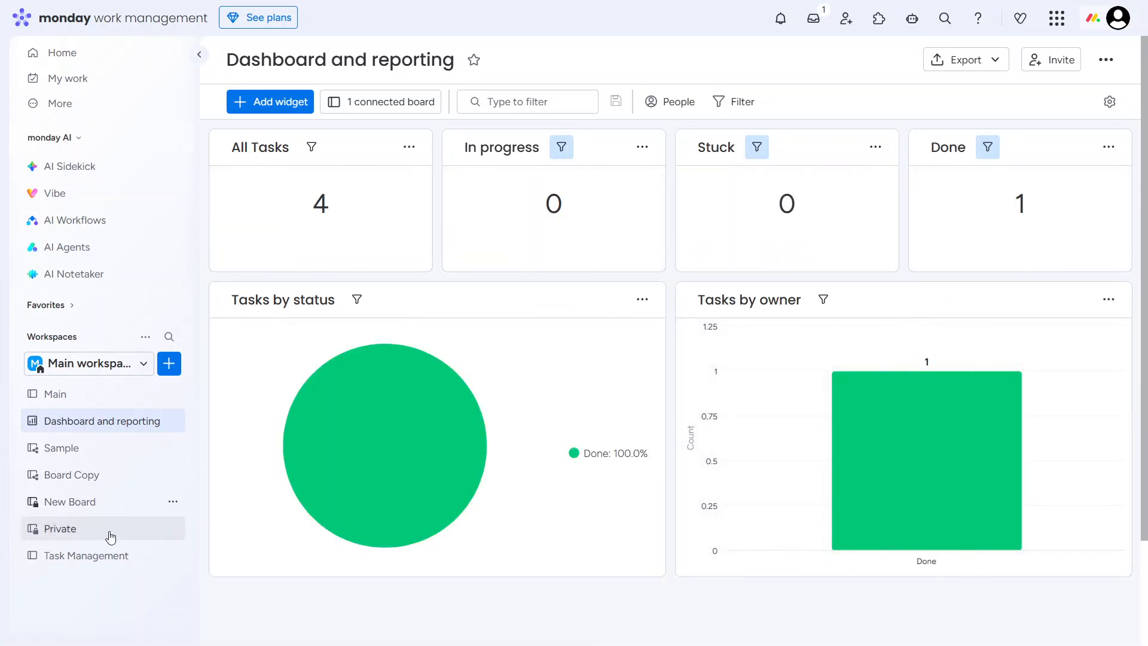
left_click(101, 555)
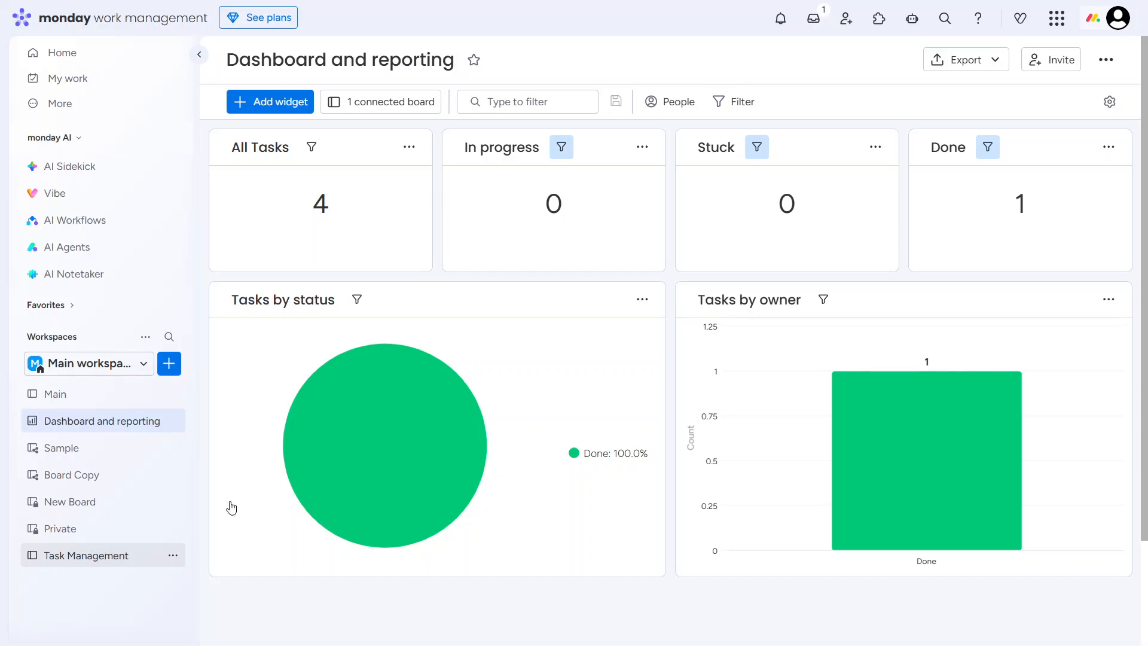